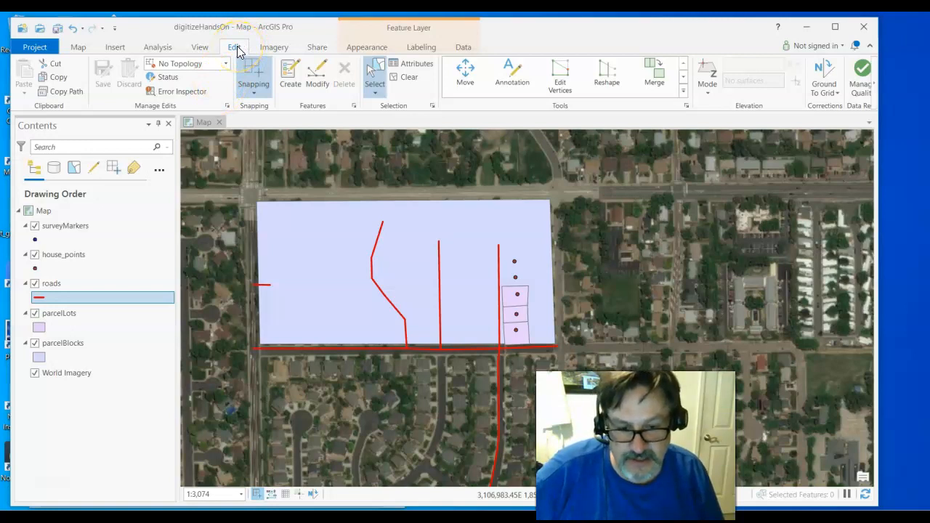
Check that snapping is turned on and bring up the feature templates for creating new features.
left_click(254, 90)
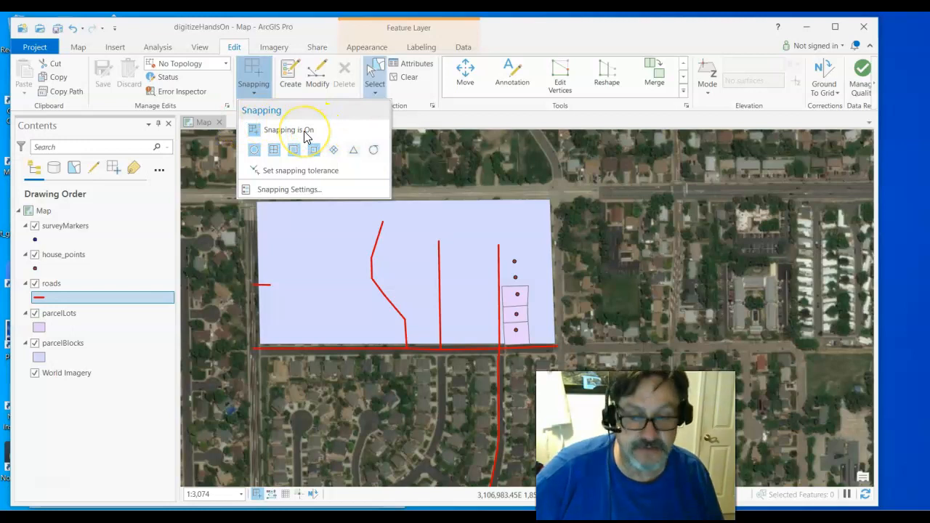
left_click(406, 122)
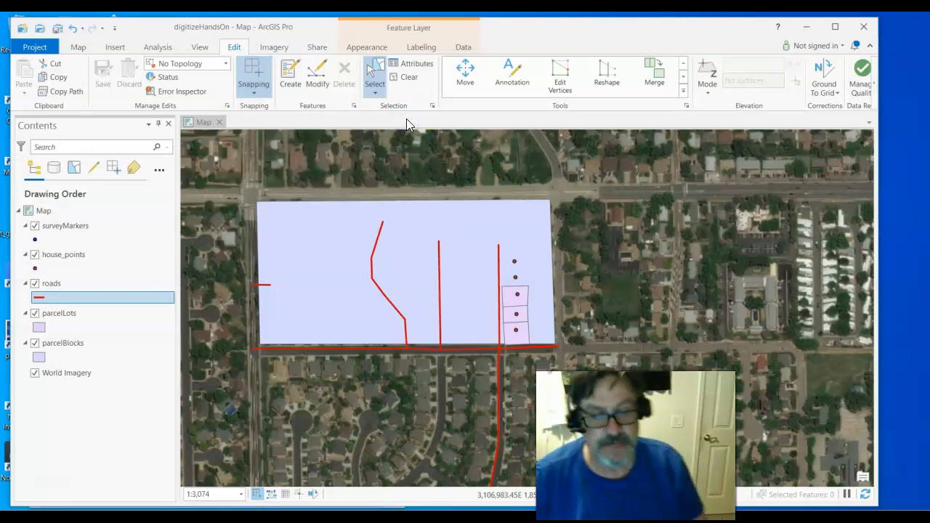
left_click(290, 80)
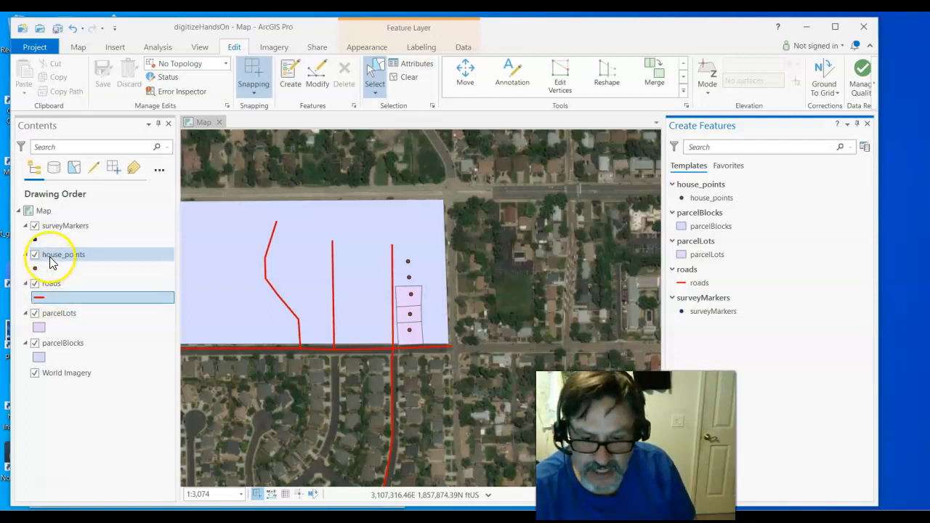
Examine the house_points layer's data source properties, including its database path, name, feature type and geometry type.
right_click(51, 260)
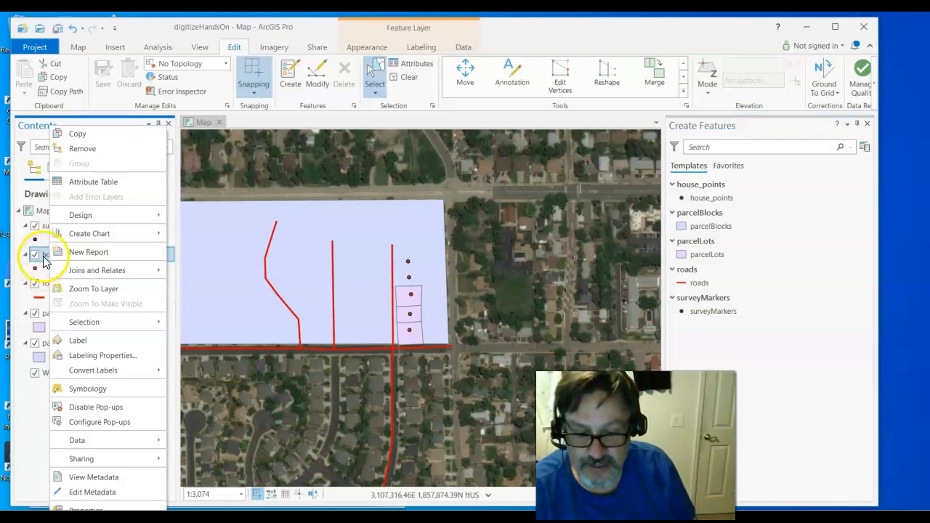
left_click(110, 506)
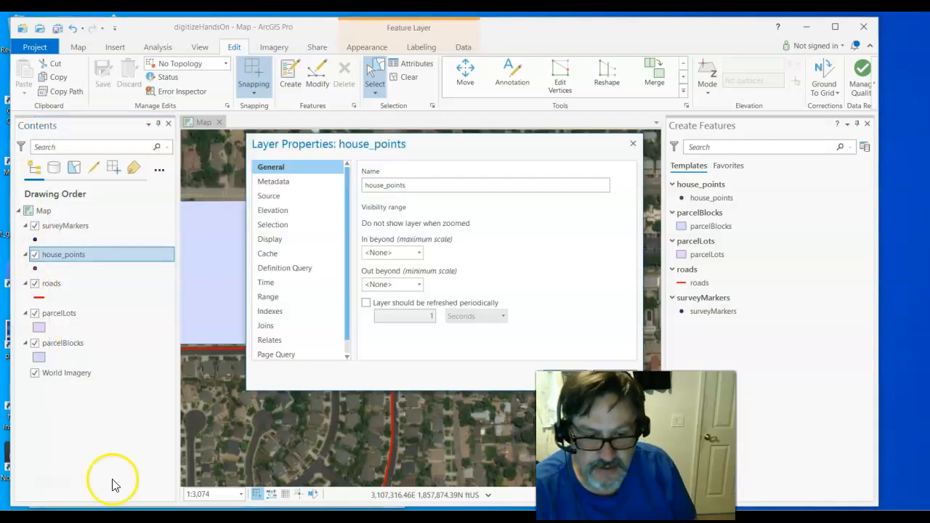
left_click(266, 197)
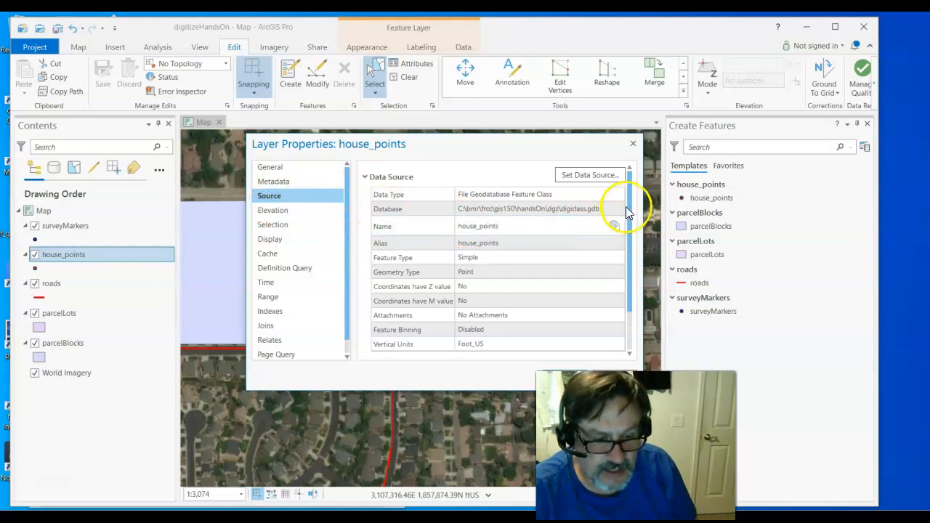
left_click(614, 209)
left_click_drag(610, 209, 431, 210)
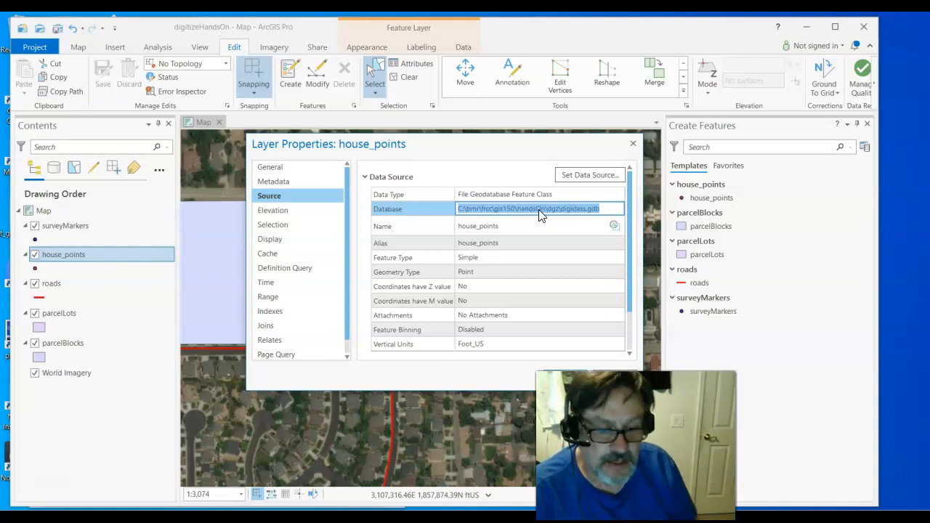
left_click(537, 241)
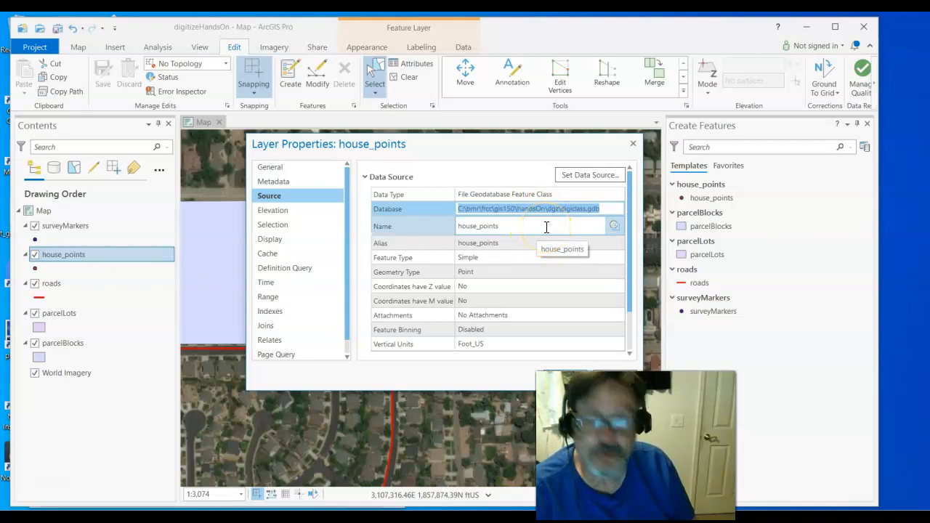
left_click(602, 210)
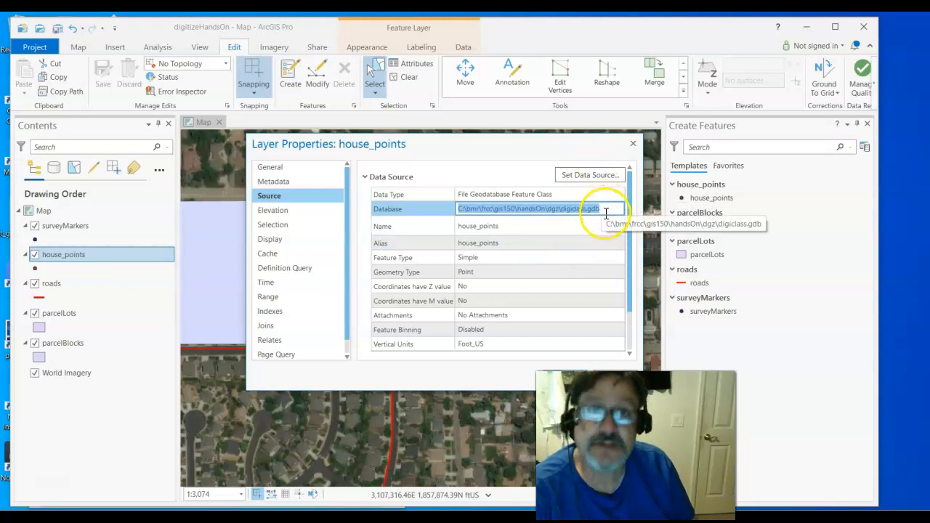
left_click(544, 226)
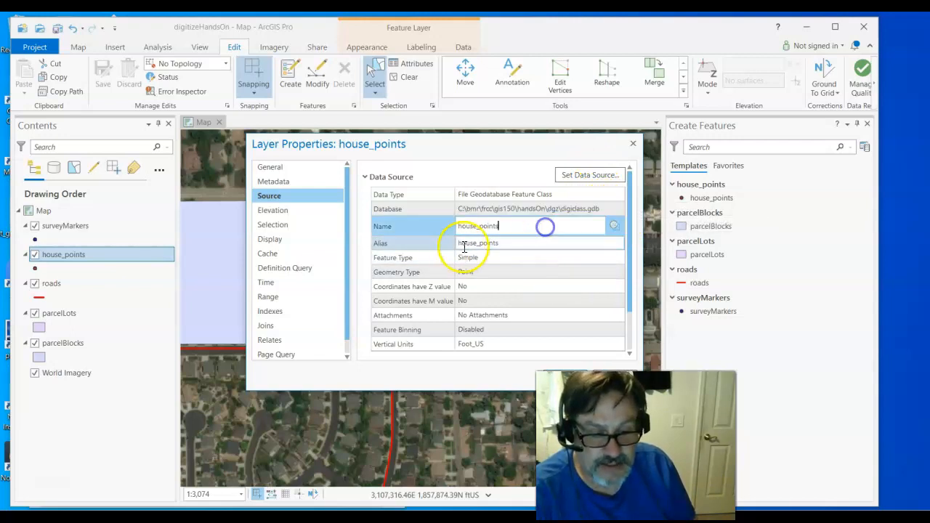
left_click(517, 258)
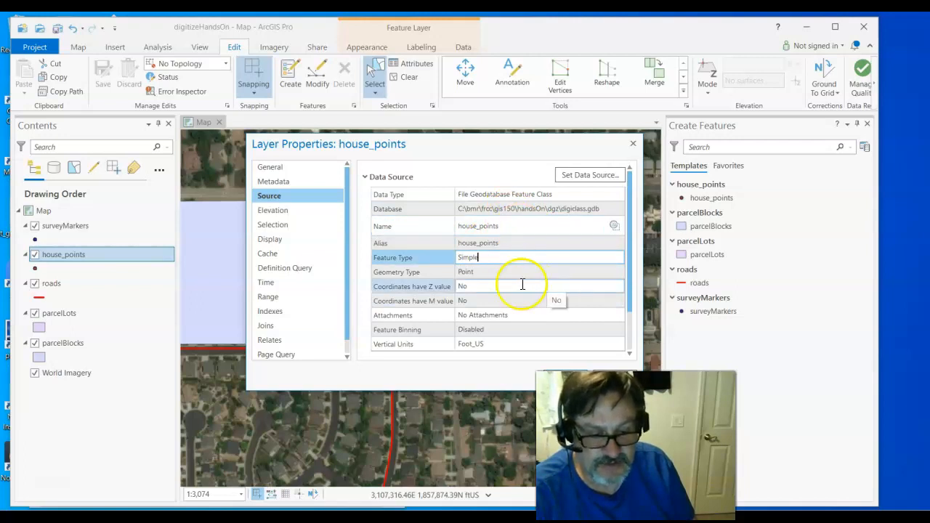
left_click(464, 272)
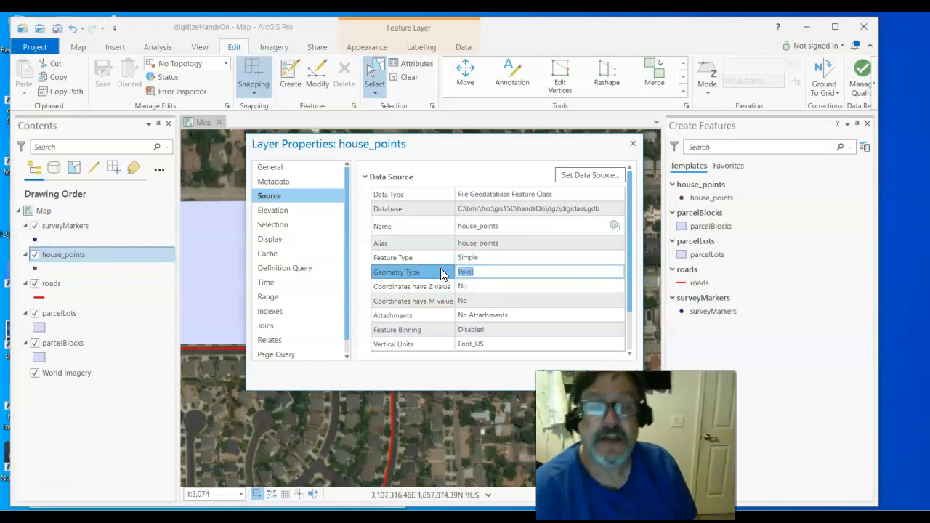
scroll(529, 304, "down", 3)
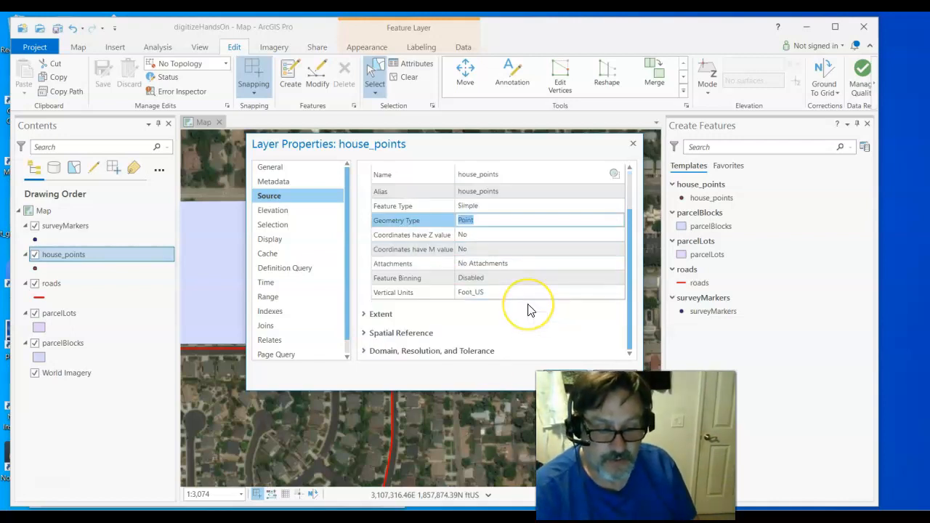
Review the house_points layer's spatial reference, including its projected coordinate system and WKID, and close the layer properties.
left_click(365, 333)
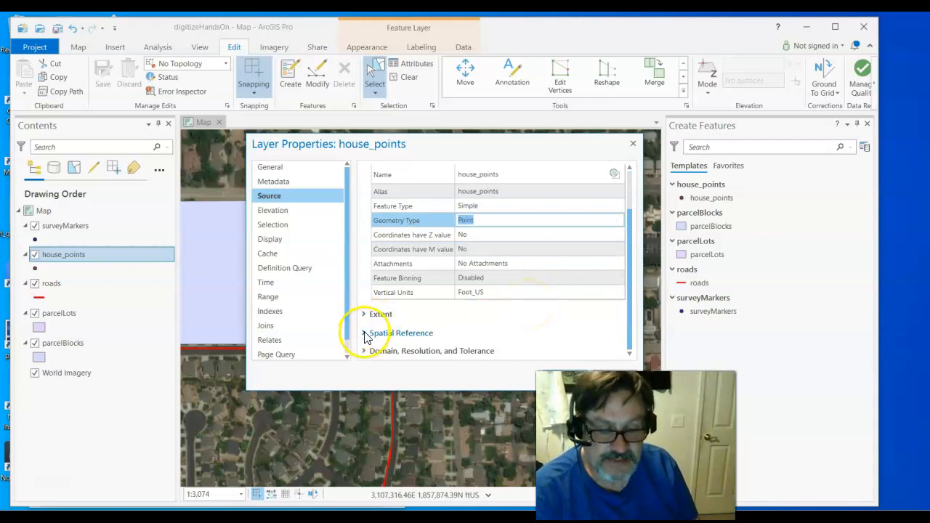
left_click(519, 293)
scroll(518, 294, "down", 6)
scroll(509, 270, "up", 4)
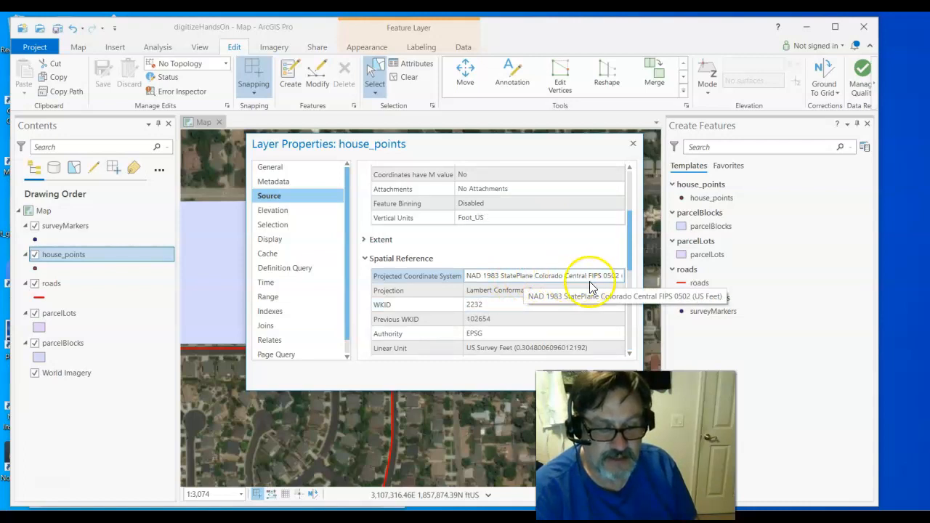
scroll(556, 282, "down", 4)
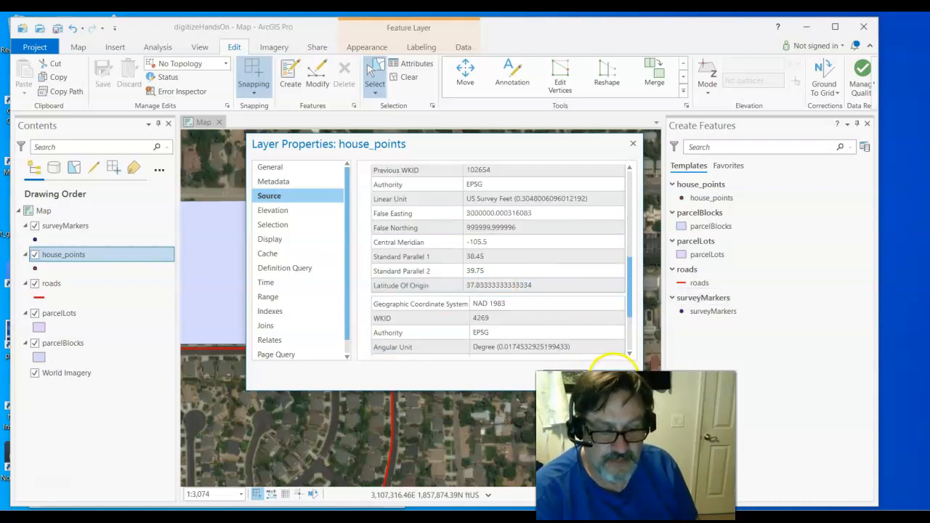
double_click(501, 319)
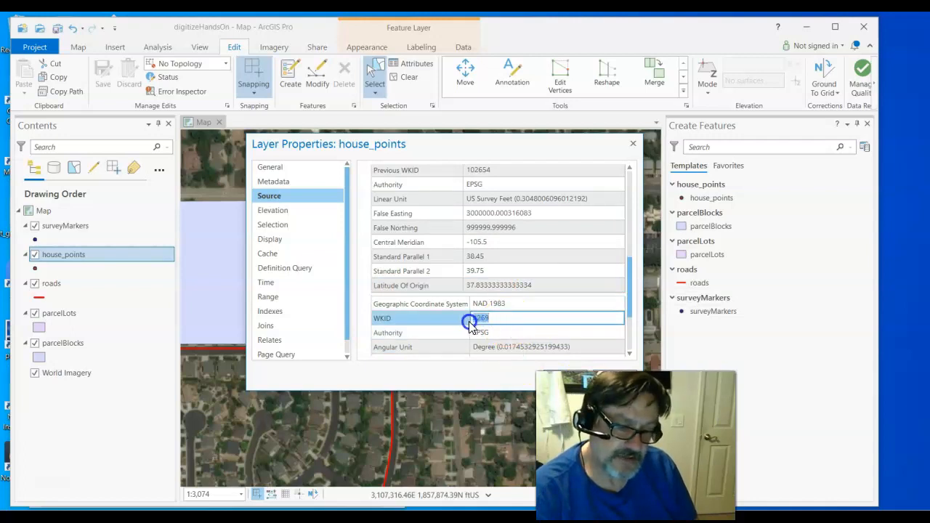
left_click(612, 374)
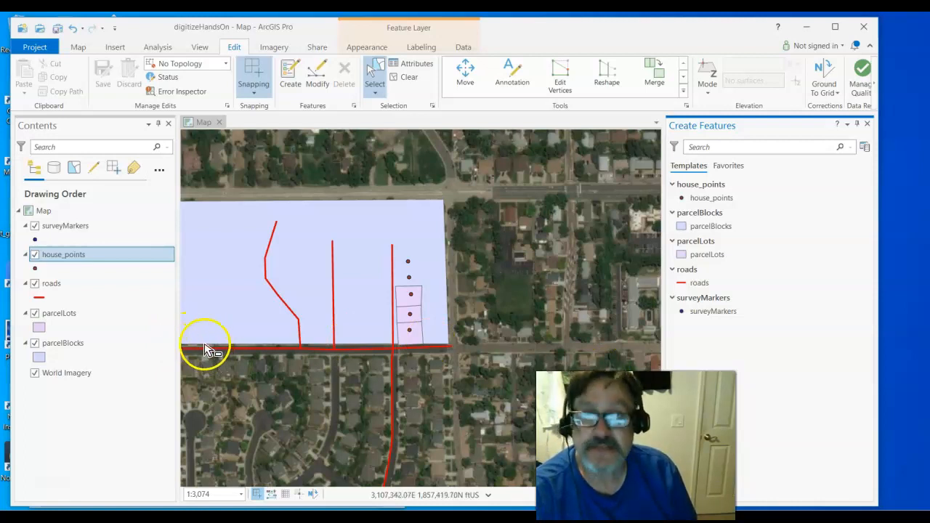
Hide the parcelBlocks layer so the houses in the imagery can be digitized between the roads.
left_click(35, 343)
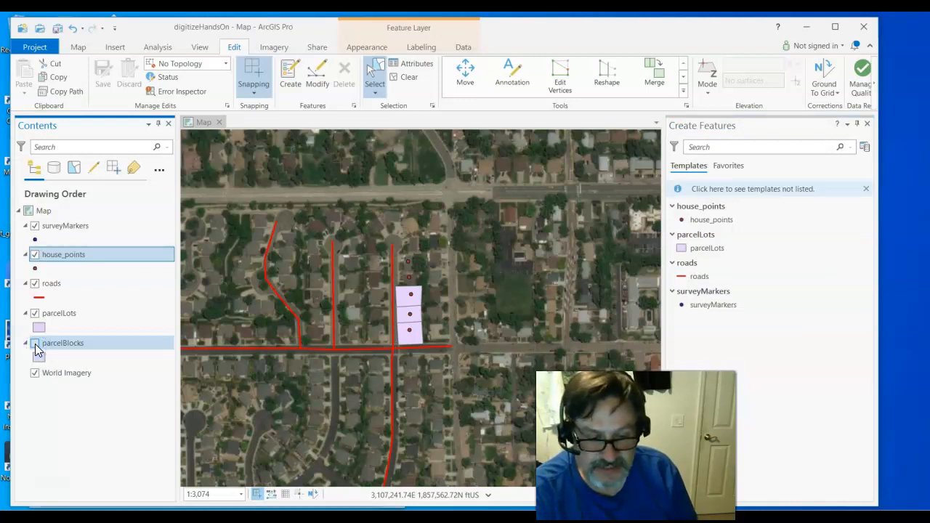
scroll(342, 290, "up", 3)
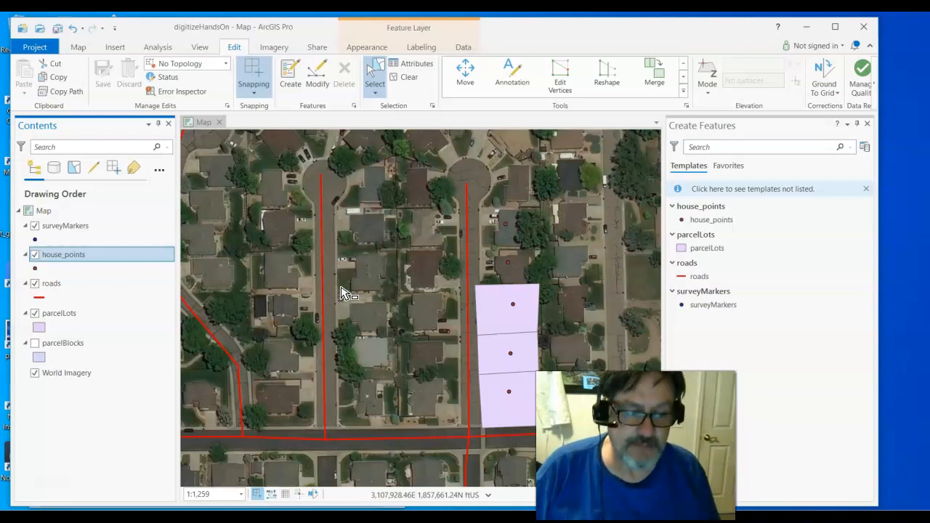
left_click(318, 285)
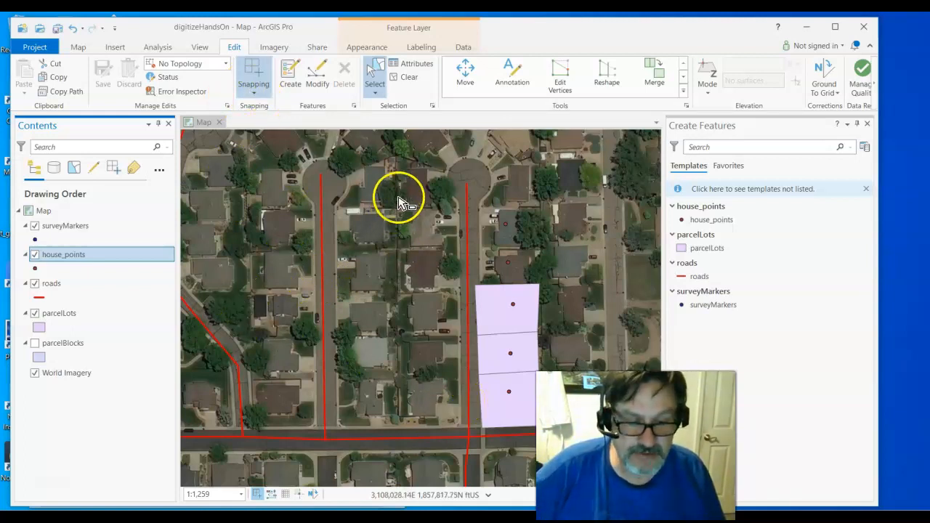
left_click(369, 262)
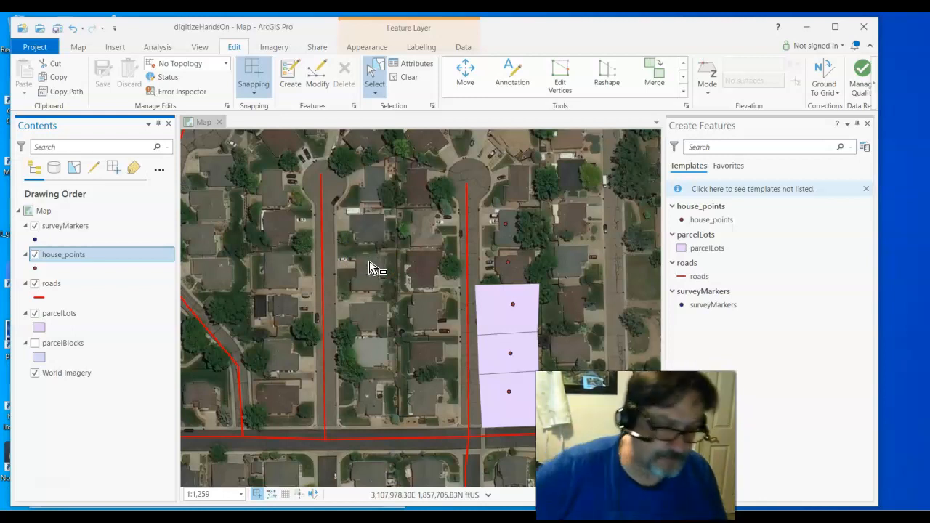
left_click(441, 152)
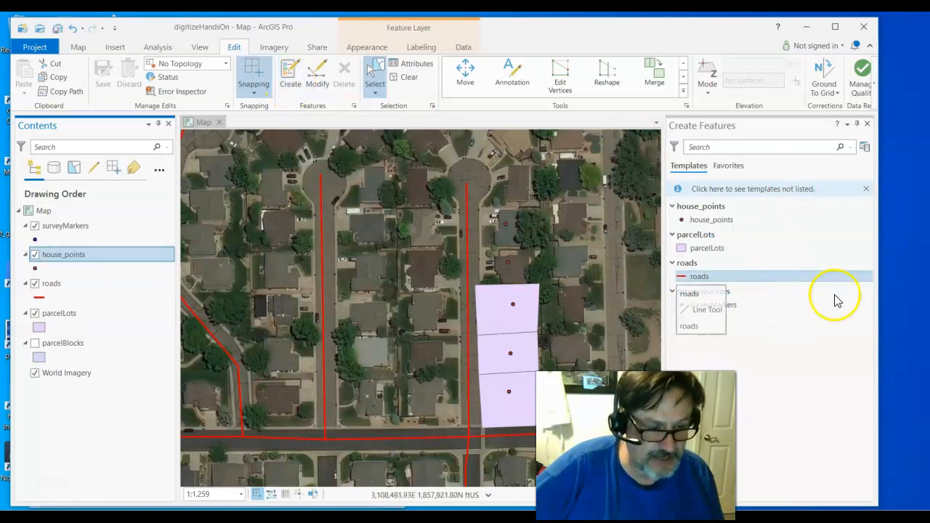
Create a house_points point on the house directly across the street from the southernmost parcel lot.
left_click(709, 228)
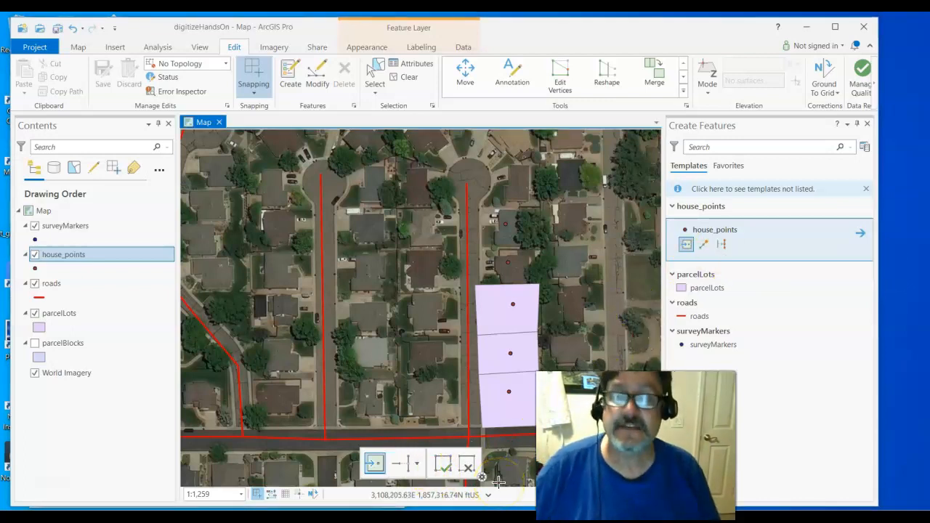
left_click(687, 244)
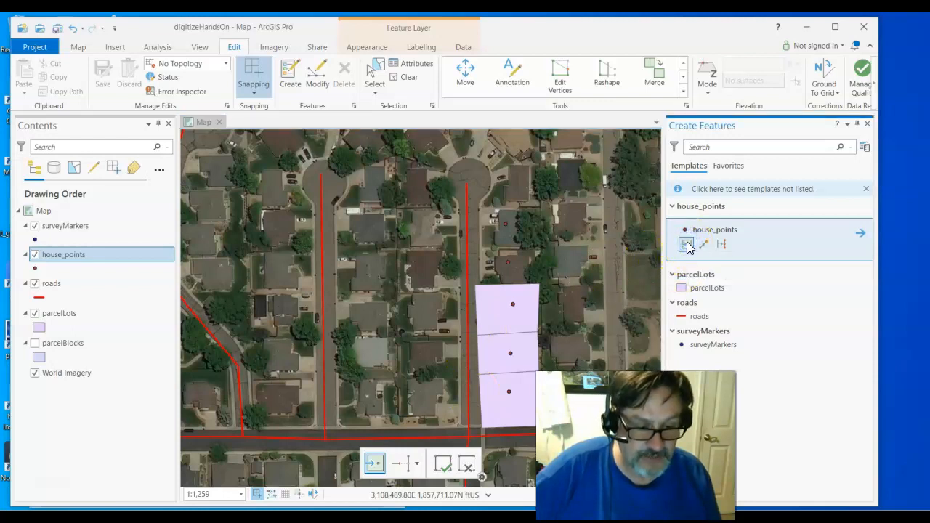
left_click(426, 399)
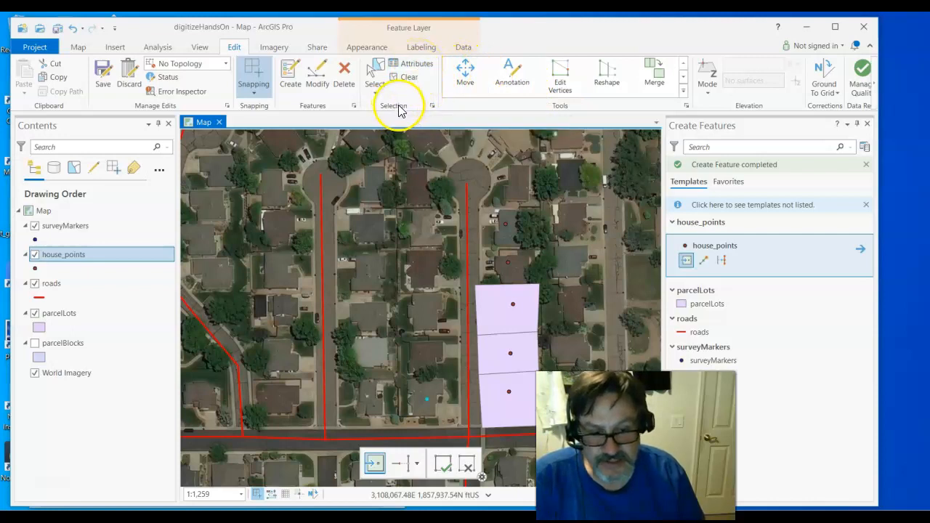
Open the new house point's attributes and enter the owner's full name in owner_name.
left_click(414, 70)
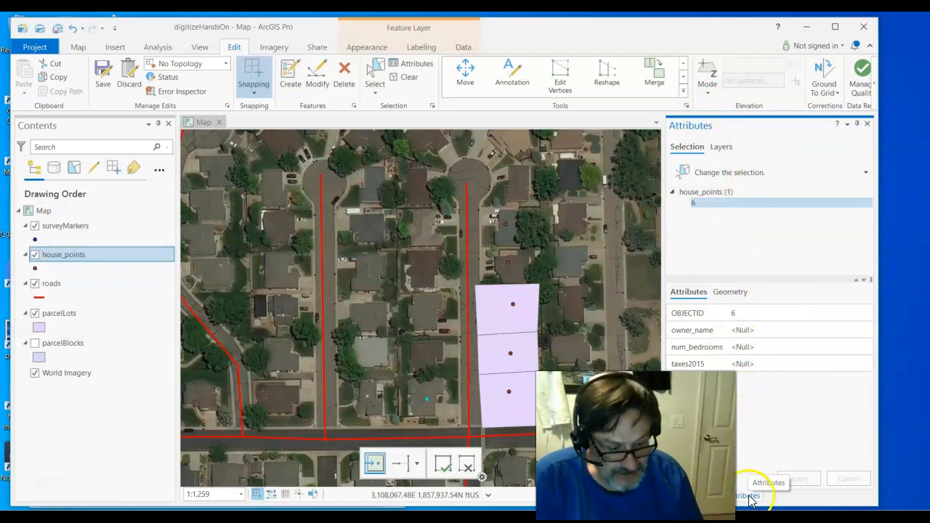
left_click(708, 495)
left_click(748, 495)
left_click(708, 495)
left_click(743, 497)
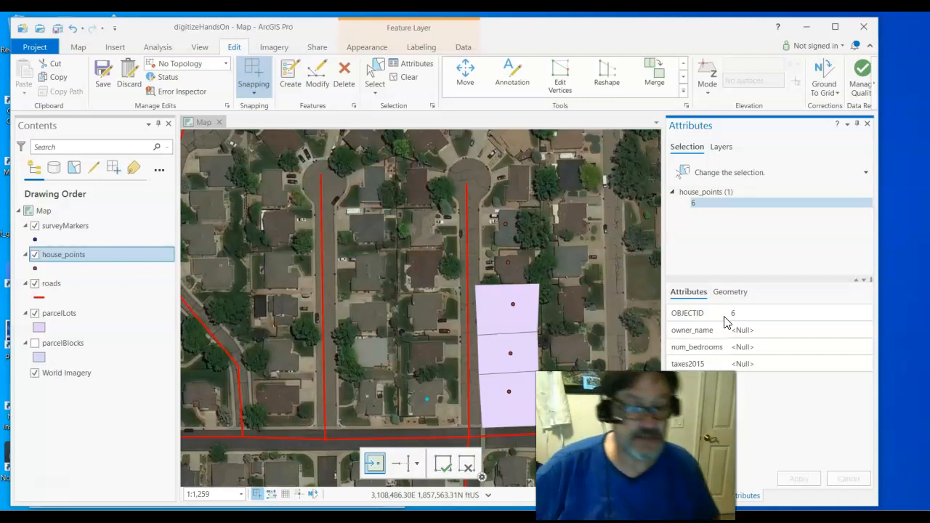
left_click(742, 331)
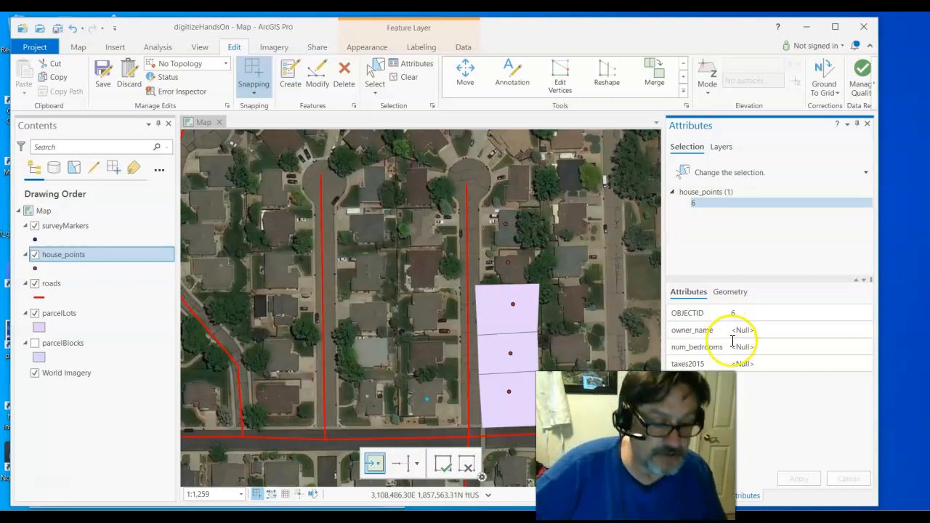
left_click(780, 331)
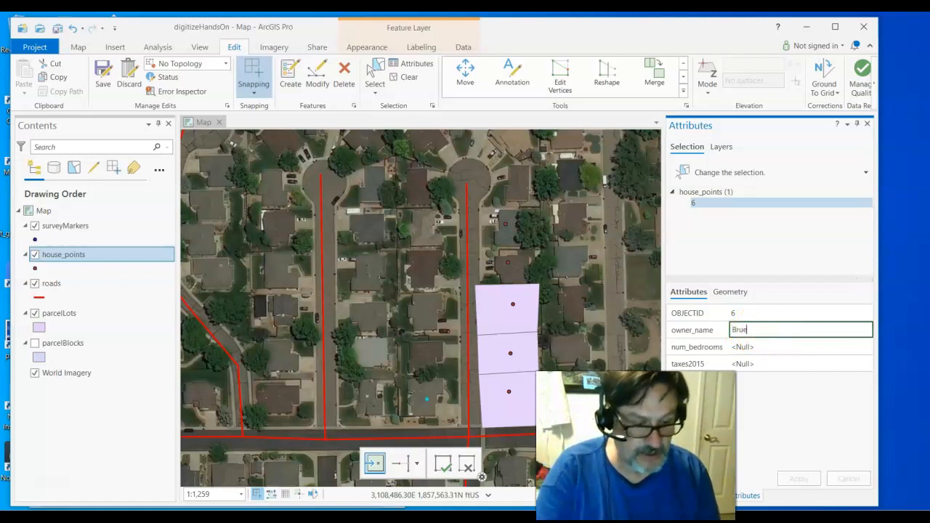
type("Bruc")
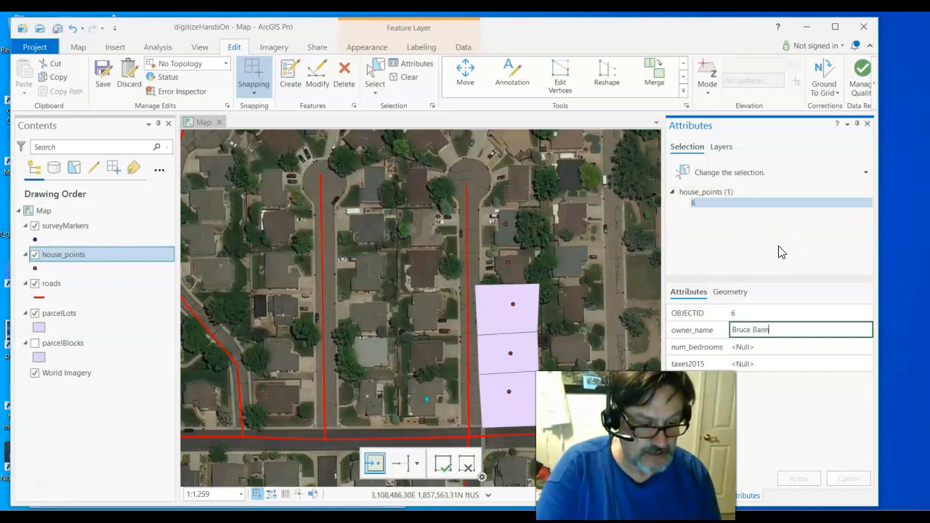
key("Tab")
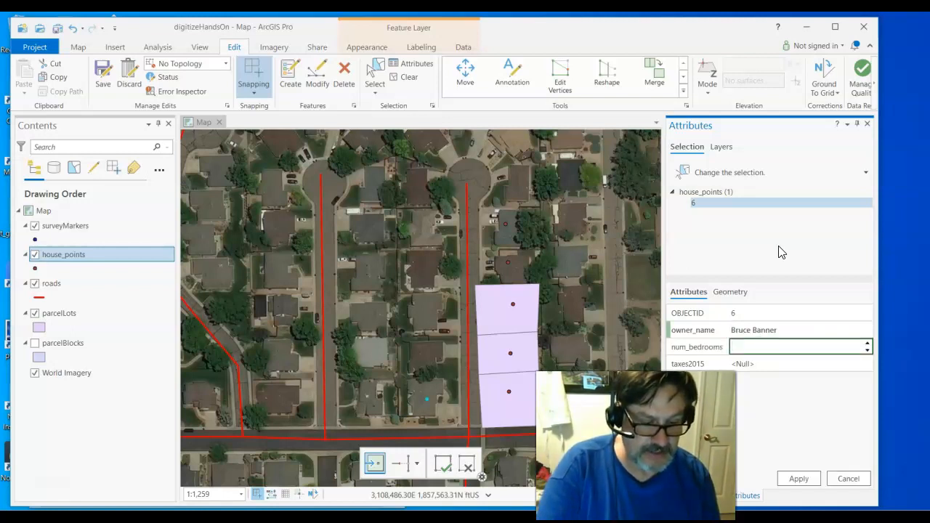
Set num_bedrooms to 3 for the new house point.
left_click(867, 344)
left_click(869, 344)
left_click(868, 345)
left_click(868, 344)
left_click(868, 344)
left_click(819, 349)
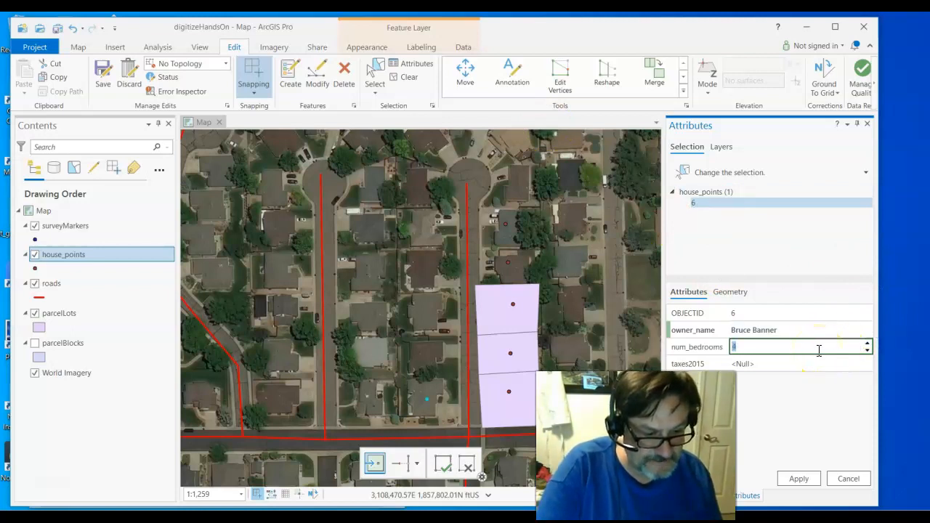
left_click(867, 352)
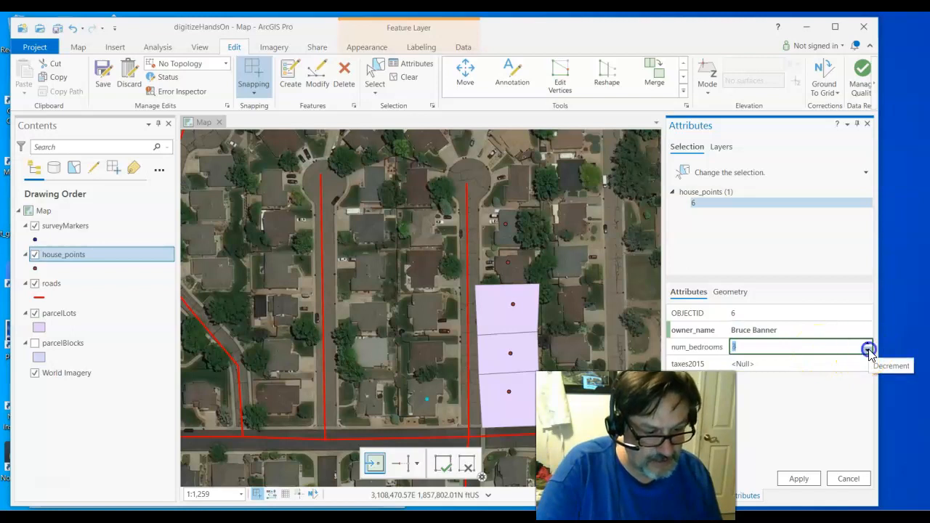
Set taxes2015 to 2300 for the new house point.
left_click(818, 361)
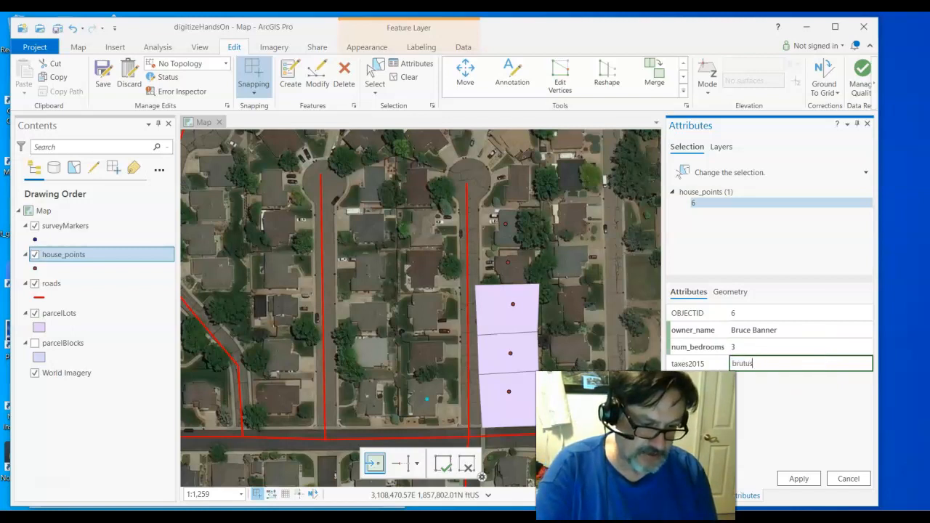
key("Return")
left_click(816, 362)
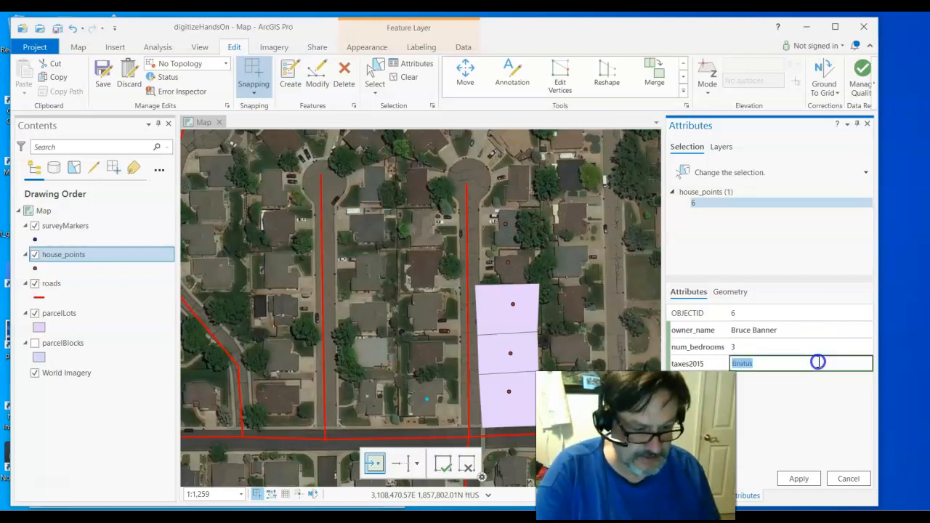
left_click(806, 364)
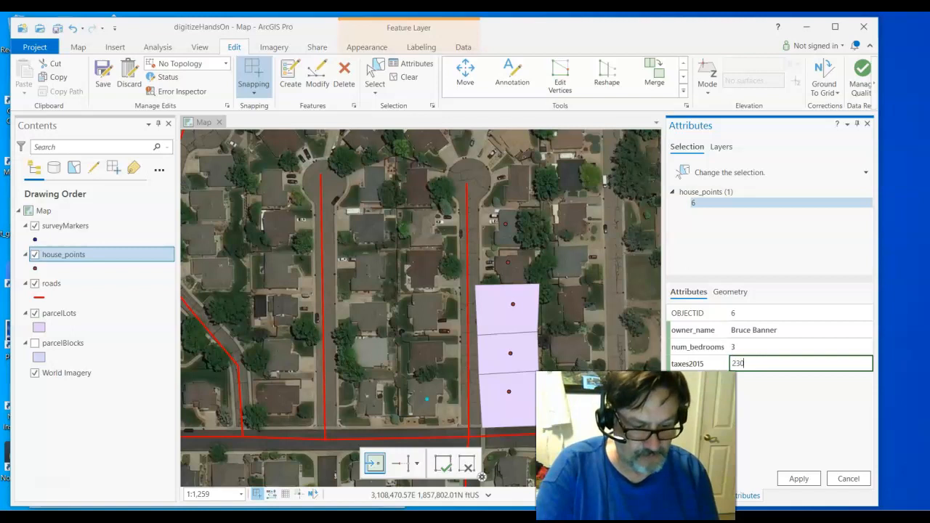
key("Return")
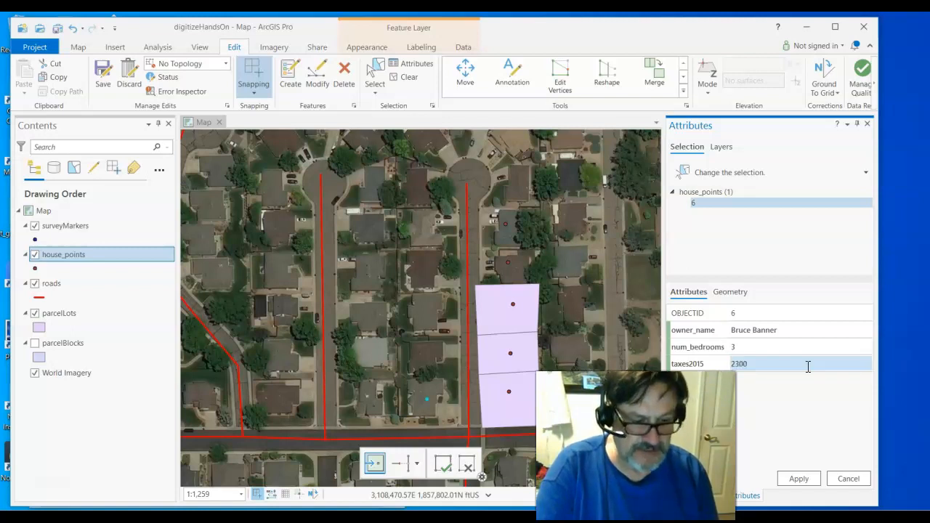
Apply the pending attribute edits and review the new house point's X and Y coordinates in its geometry.
left_click(733, 293)
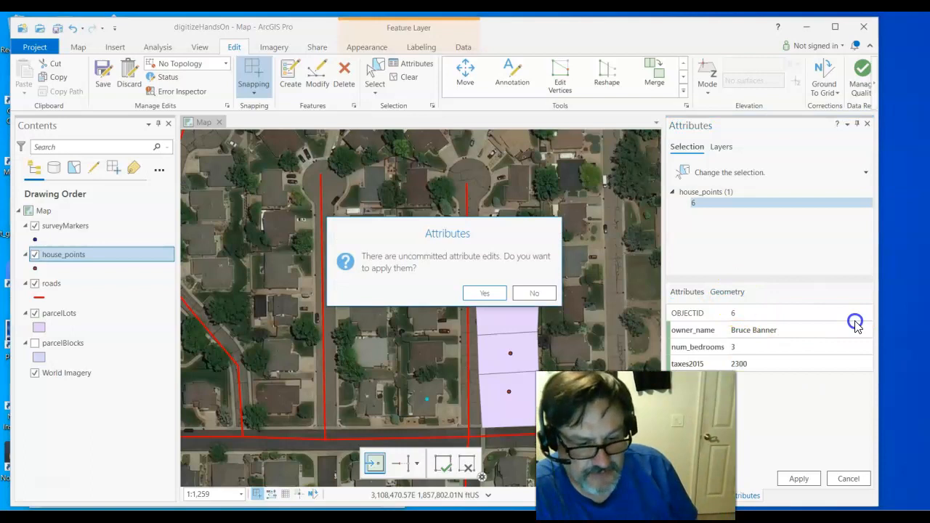
left_click(491, 294)
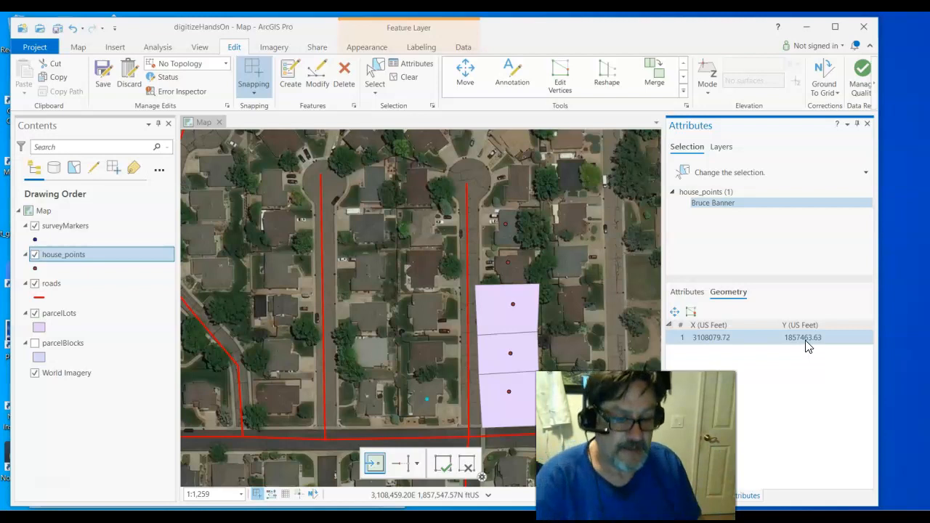
left_click(754, 343)
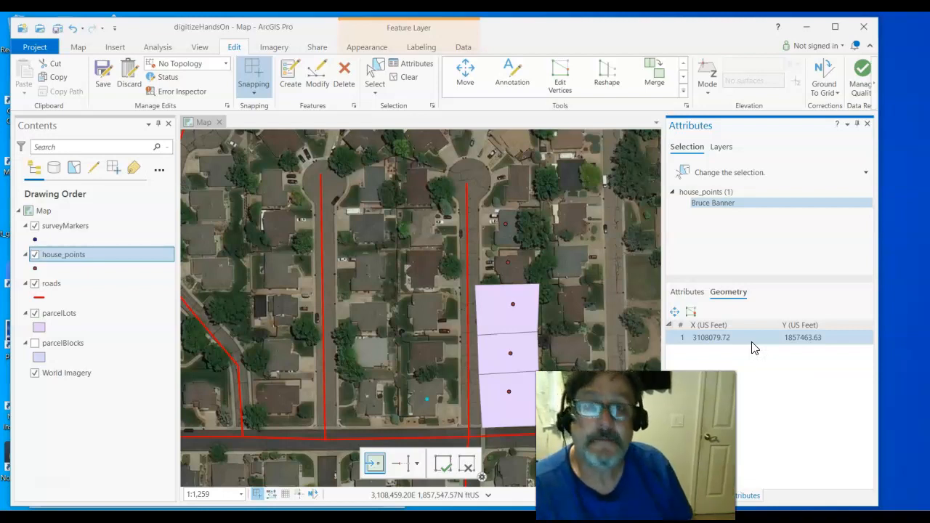
left_click(751, 366)
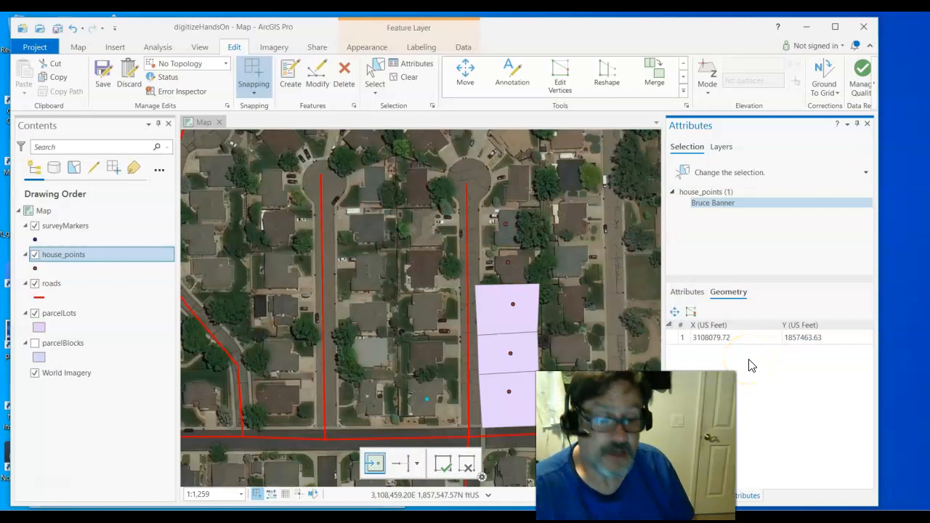
left_click(694, 294)
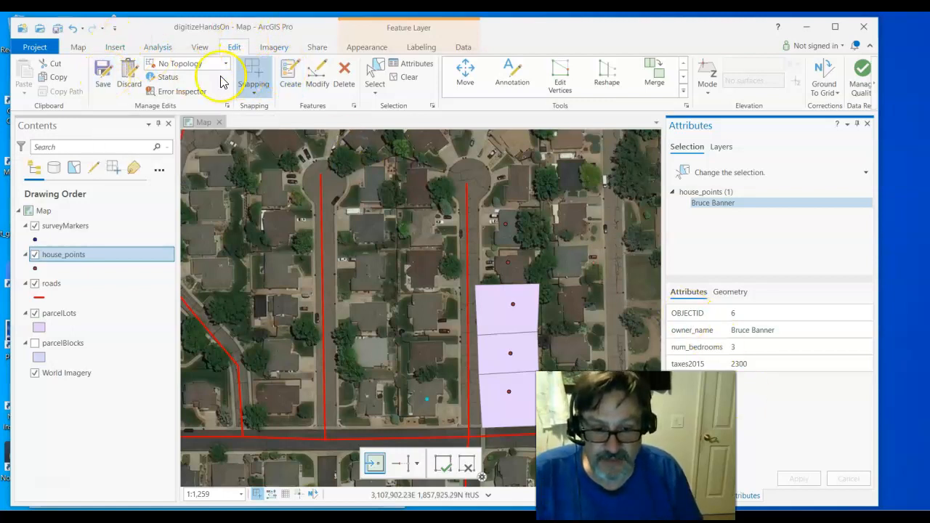
Save all edits to the house_points layer, and save the project.
left_click(109, 78)
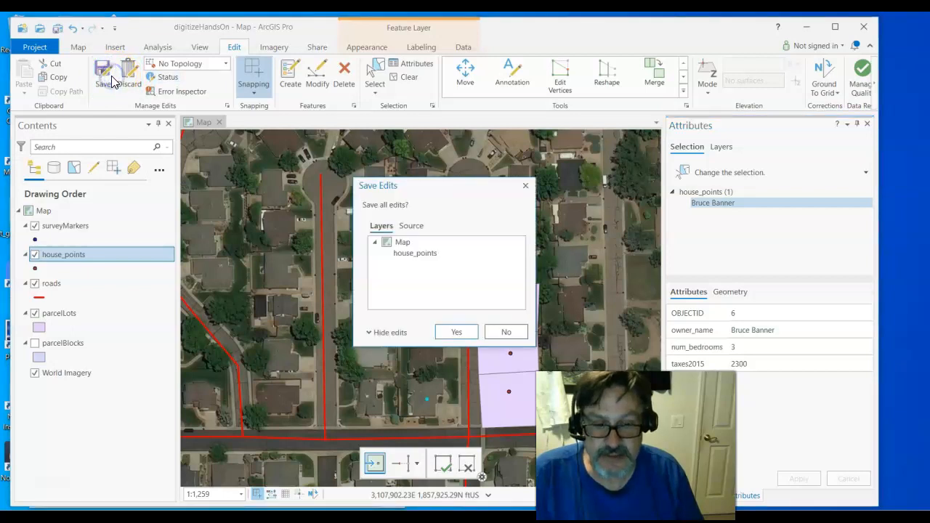
left_click(456, 332)
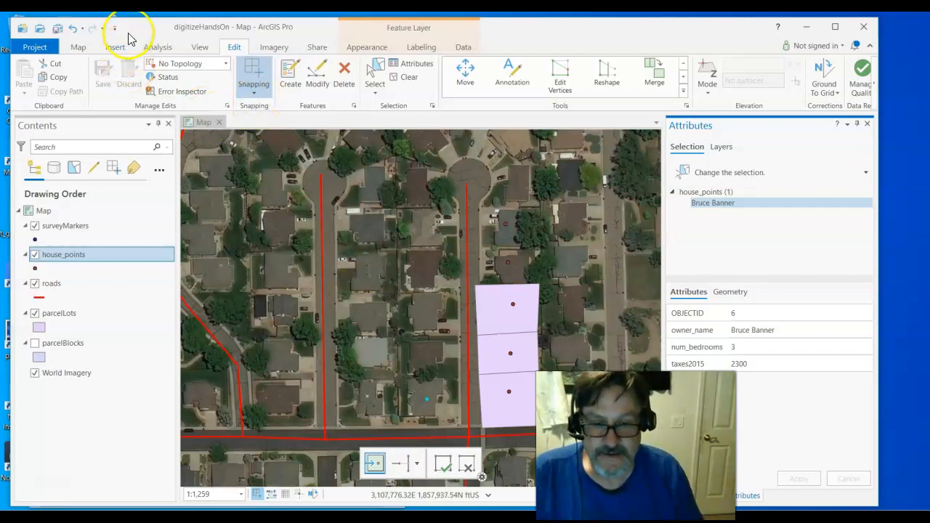
left_click(686, 34)
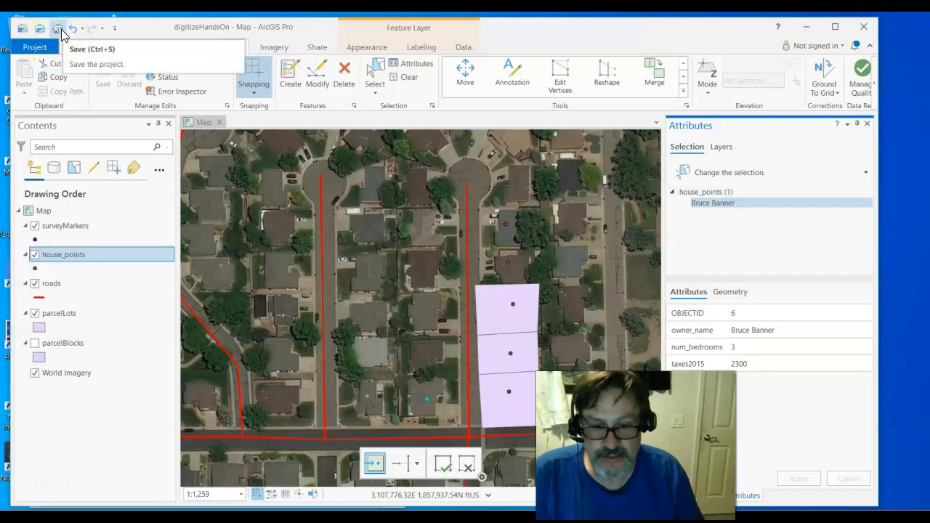
left_click(62, 31)
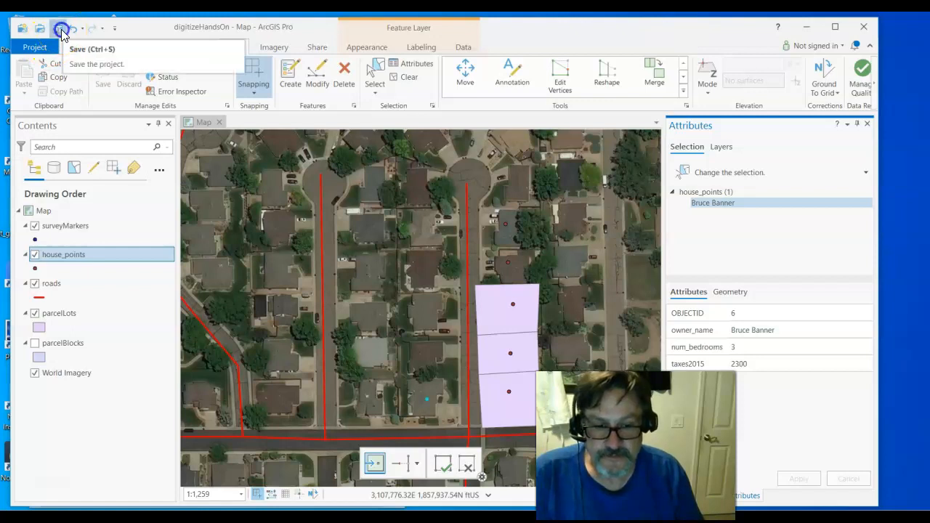
left_click(472, 276)
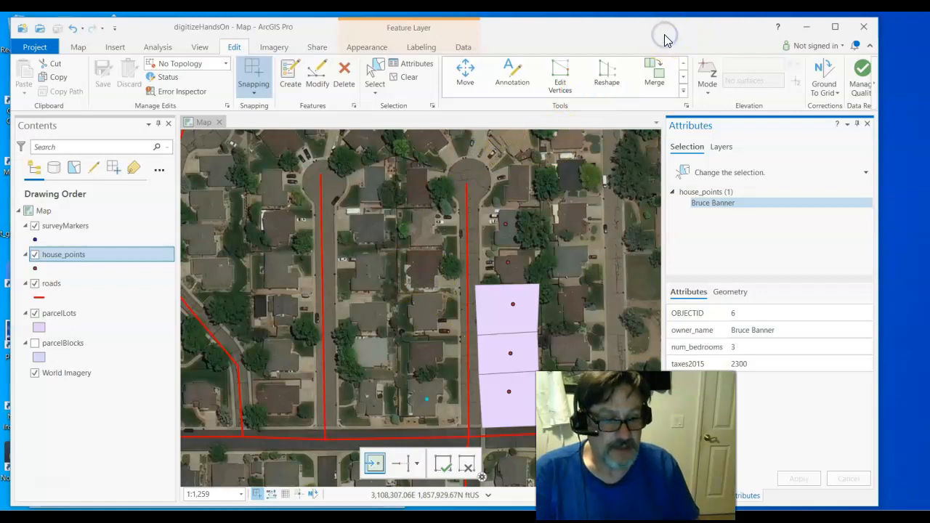
Close ArcGIS Pro, restart it and reopen the digitizeHandsOn project.
left_click(853, 25)
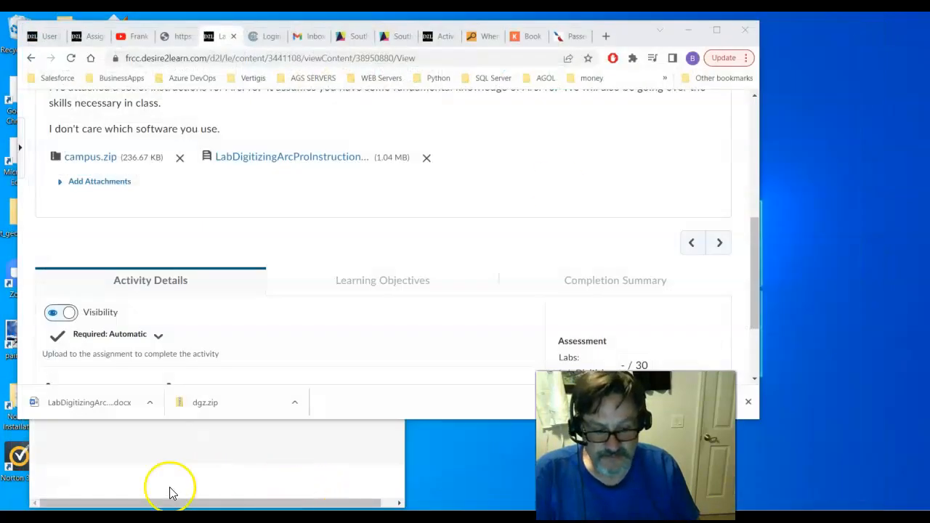
key("super")
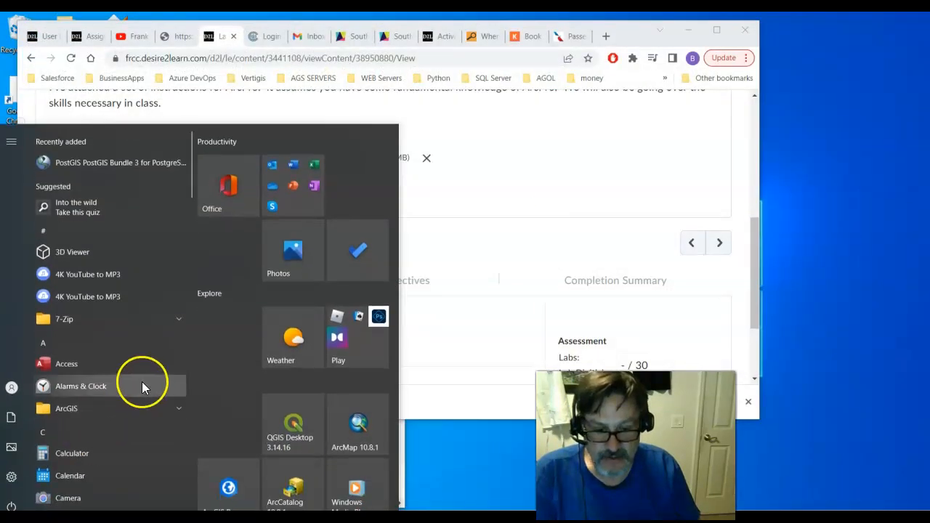
left_click(236, 475)
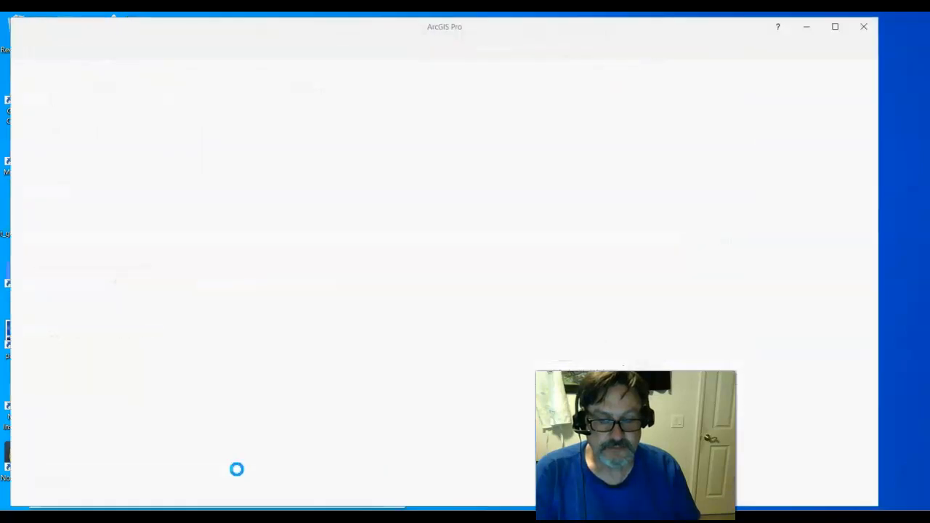
left_click(97, 166)
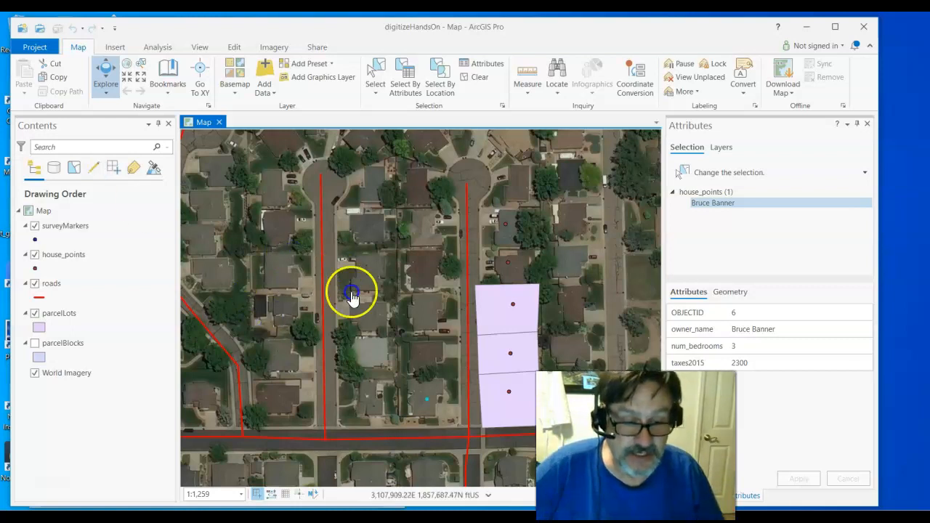
Check the new house point's record in the house_points attribute table, then close the table.
left_click(64, 253)
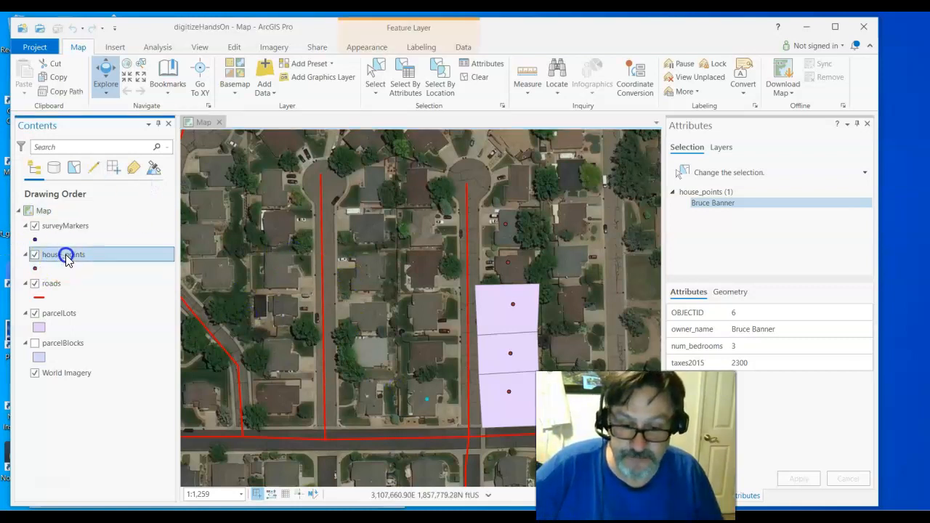
right_click(67, 254)
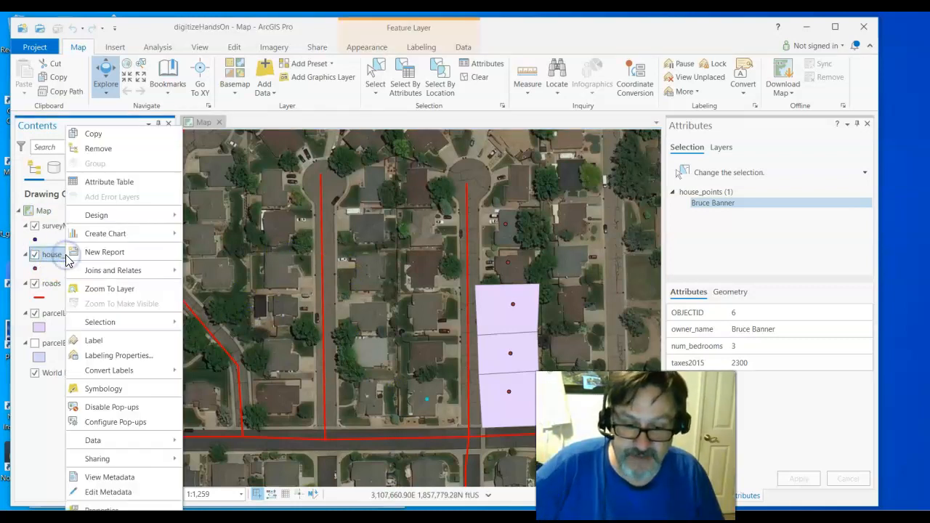
left_click(108, 182)
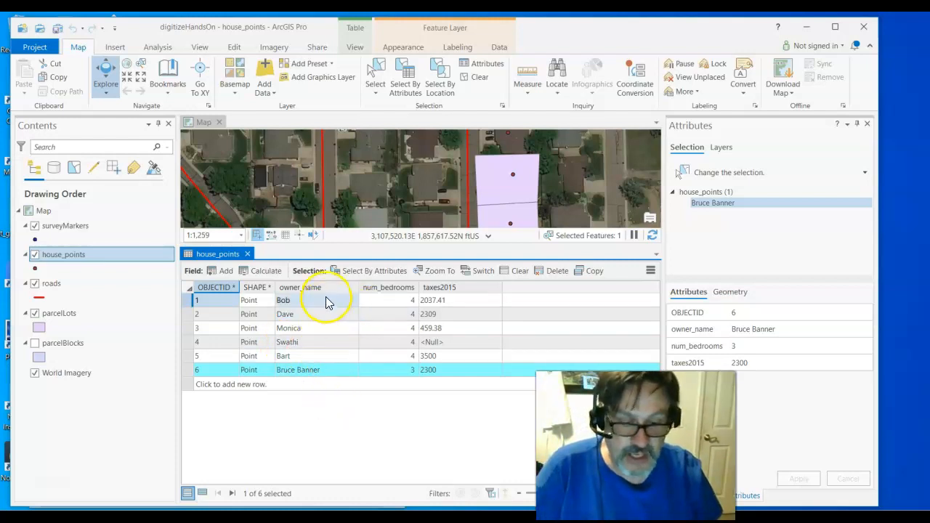
left_click(338, 371)
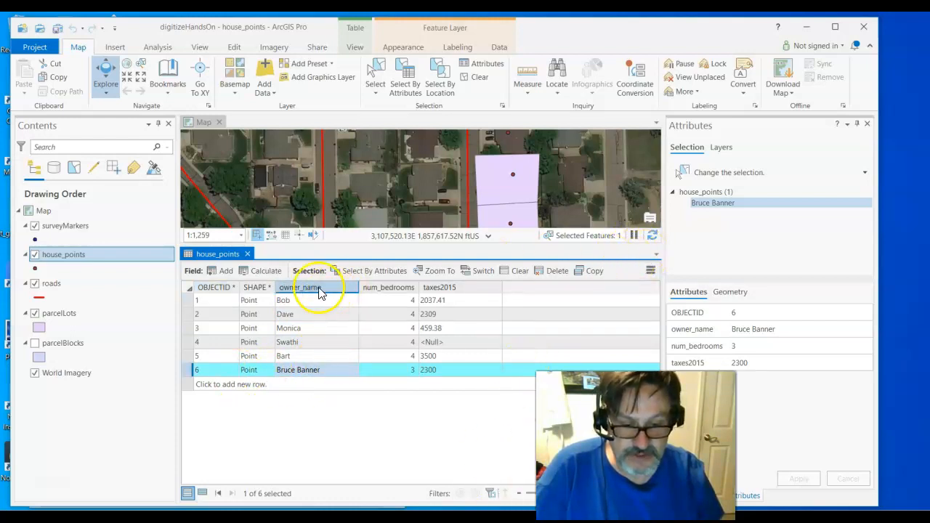
left_click(247, 253)
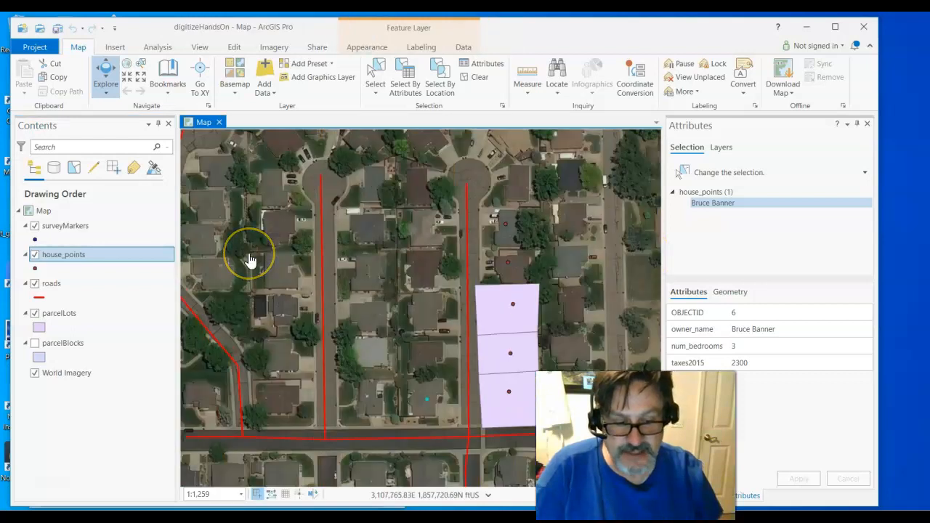